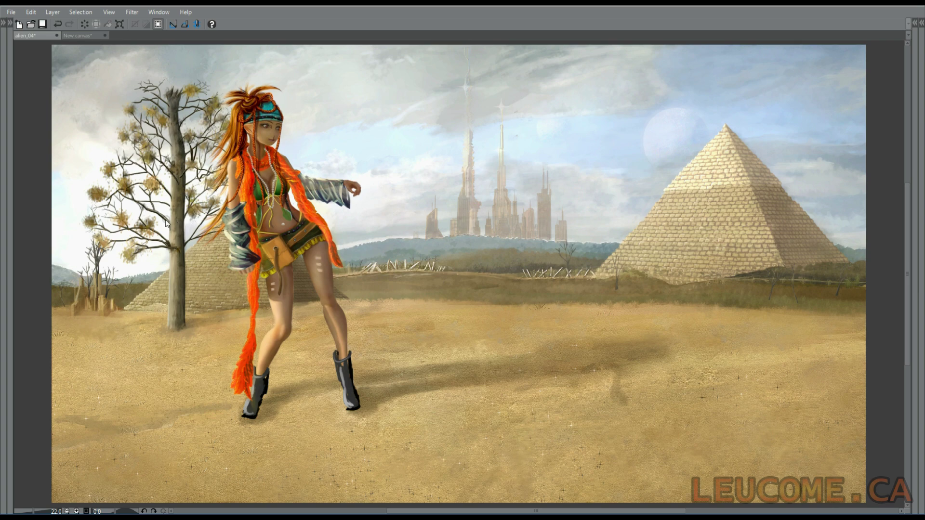
- Try moving control points of the thin braid strands beside the character's neck on the Braid and braid_0 vector layers
key("Tab")
left_click_drag(251, 207, 333, 253)
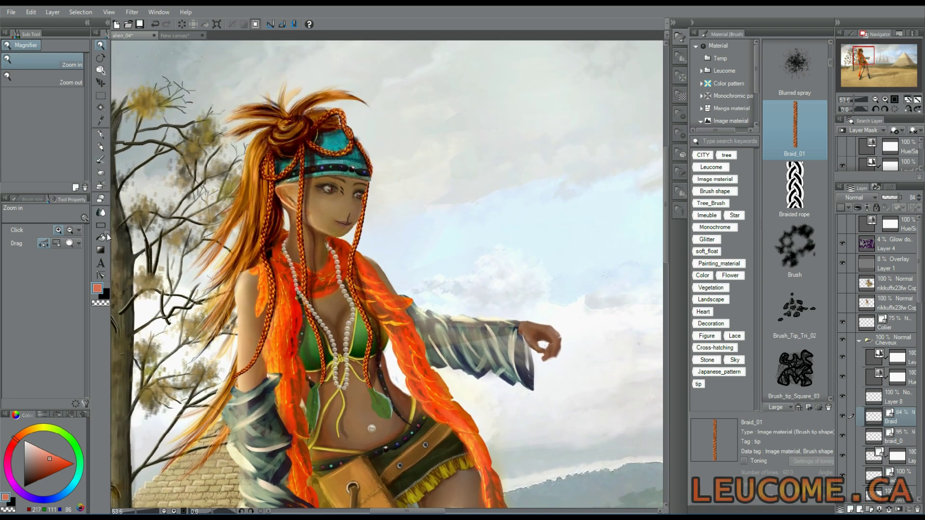
left_click(101, 275)
left_click(68, 229)
left_click(68, 239)
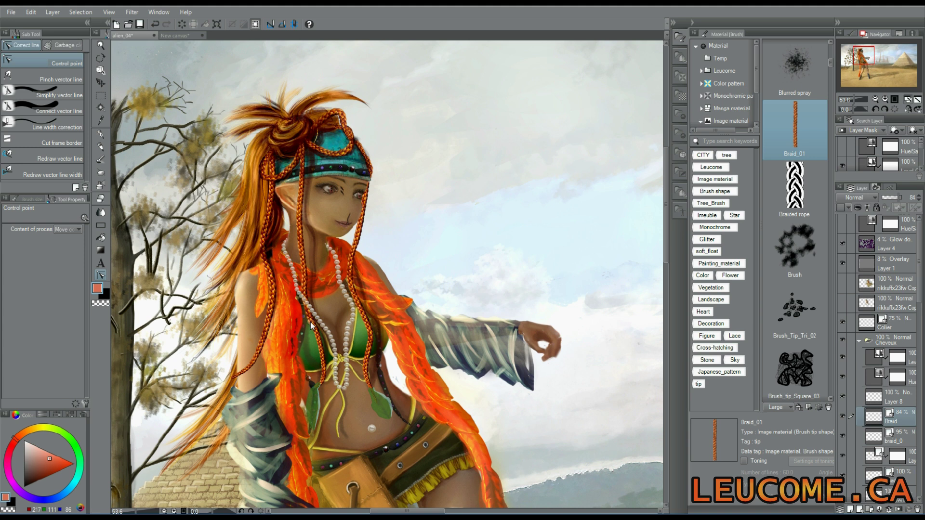
left_click(308, 257, "ctrl+shift")
mouse_move(306, 269)
left_mouse_down()
mouse_move(292, 266)
mouse_move(303, 260)
left_mouse_up()
mouse_move(297, 223)
left_mouse_down()
mouse_move(312, 224)
mouse_move(289, 223)
mouse_move(303, 229)
left_mouse_up()
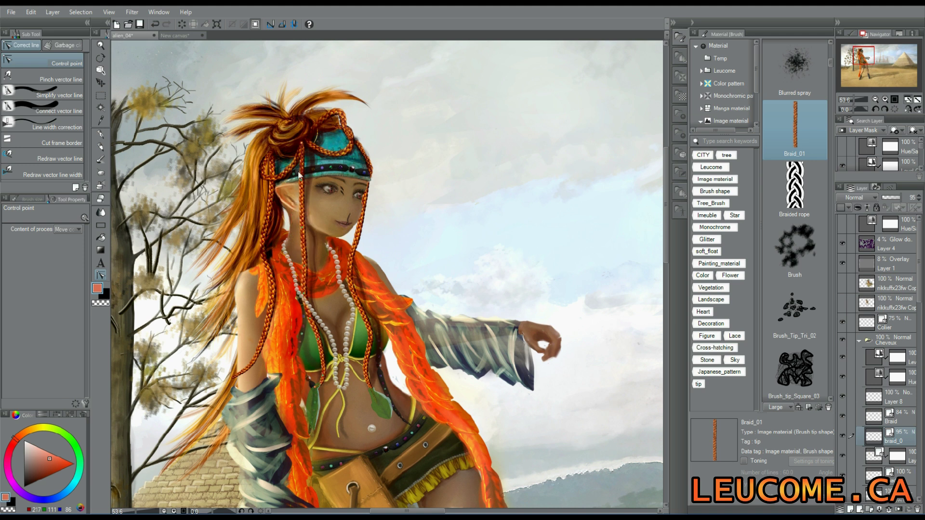
left_click(896, 420)
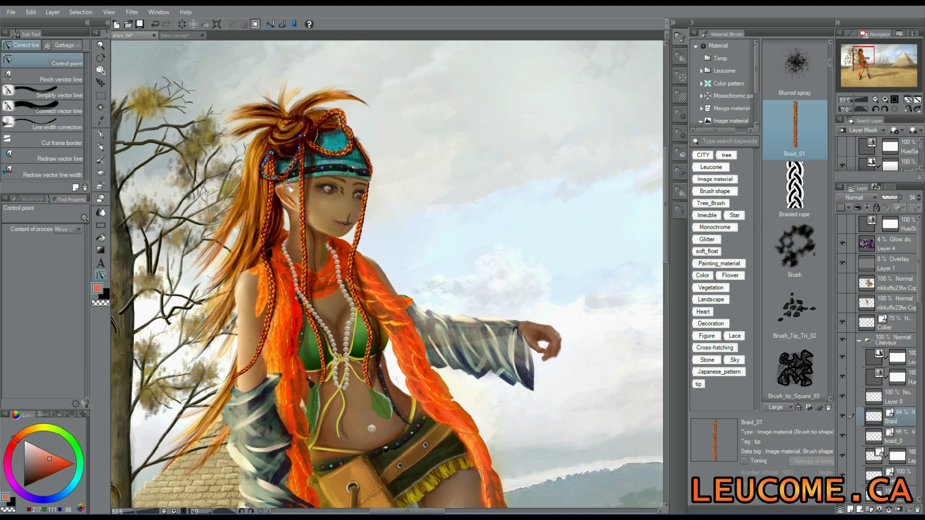
key("ctrl+z")
- Choose the Braid decoration brush and set its brush size to 20.43
left_click(101, 174)
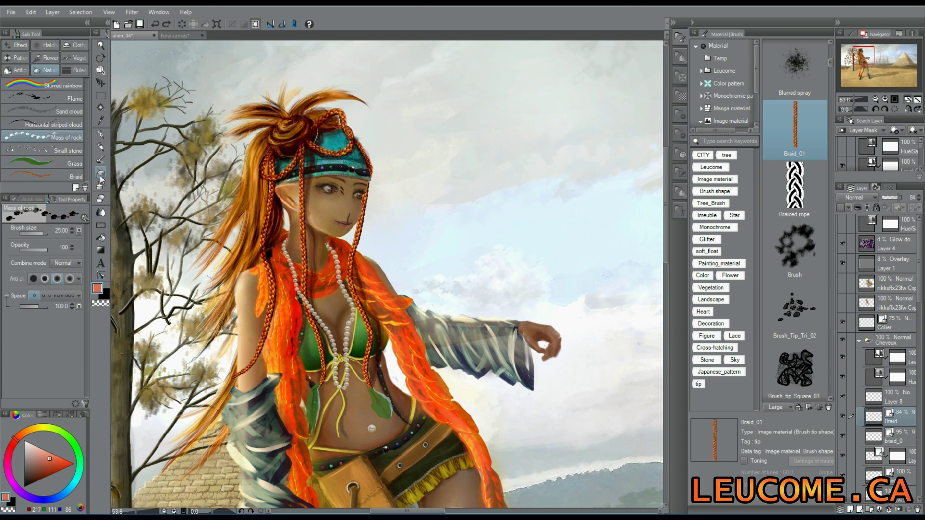
left_click(55, 175)
left_click_drag(39, 233, 38, 233)
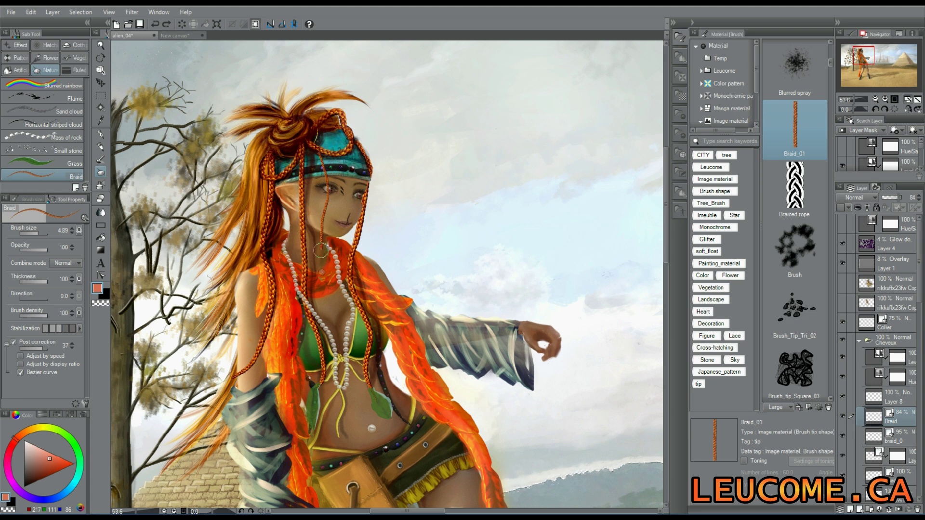
left_click(42, 233)
- Try a few braid strokes from the hair and headband down over the shoulder and chest, and undo them
mouse_move(267, 156)
left_mouse_down()
mouse_move(259, 257)
mouse_move(232, 320)
left_mouse_up()
mouse_move(277, 161)
left_mouse_down()
mouse_move(274, 193)
mouse_move(232, 300)
left_mouse_up()
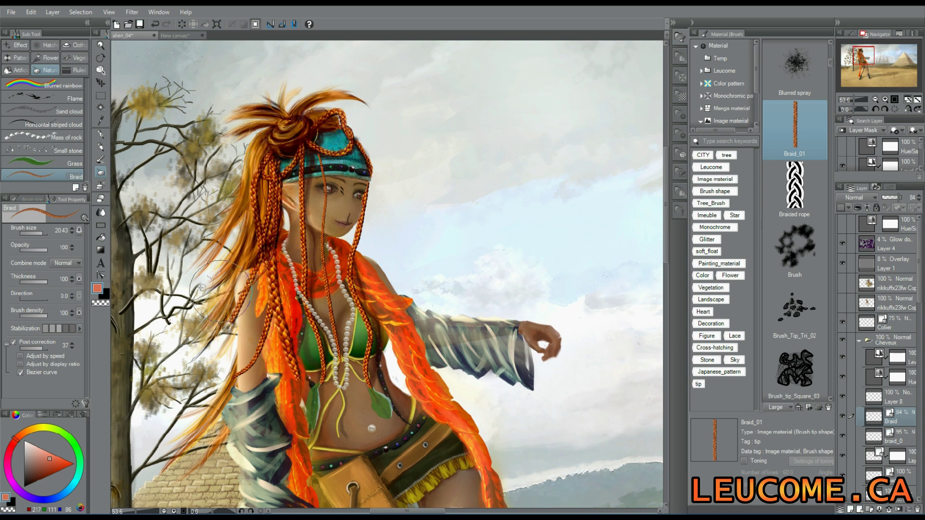
key("ctrl+z")
key("ctrl+z")
key("ctrl+z")
key("ctrl+z")
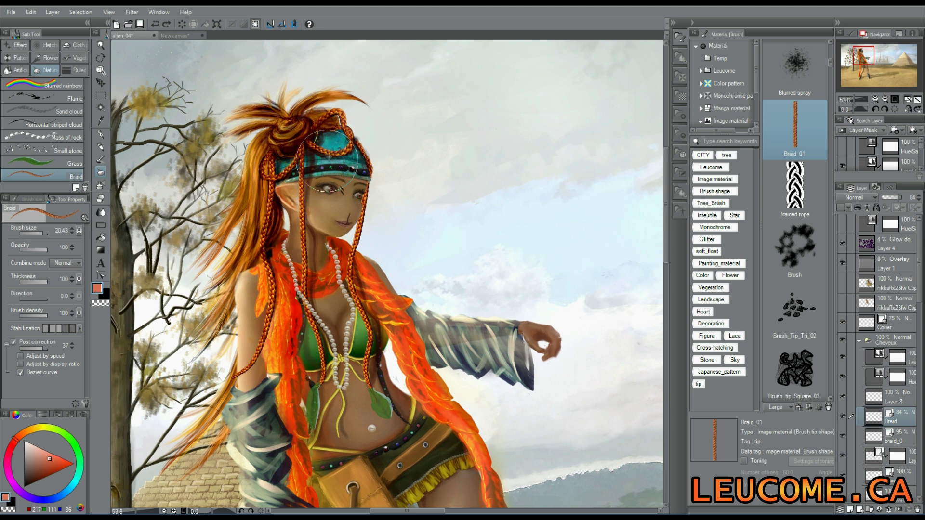
left_click_drag(318, 181, 327, 337)
key("ctrl+z")
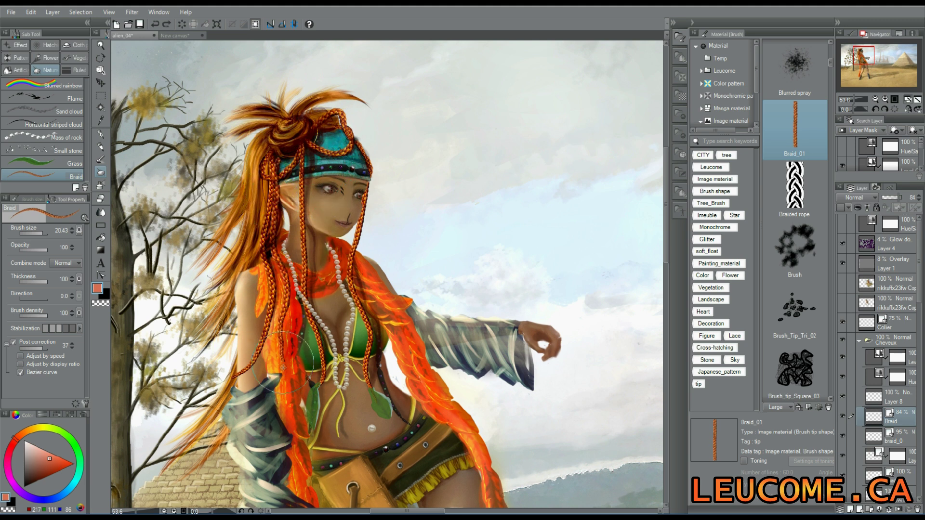
- Draw several braids hanging from the hair over the shoulder, across the headband and down beside the face
mouse_move(295, 152)
left_mouse_down()
mouse_move(303, 297)
mouse_move(276, 409)
left_mouse_up()
left_click_drag(267, 155, 235, 295)
mouse_move(271, 155)
left_mouse_down()
mouse_move(234, 309)
mouse_move(167, 417)
mouse_move(275, 198)
mouse_move(234, 176)
mouse_move(236, 303)
left_mouse_up()
mouse_move(275, 132)
left_mouse_down()
mouse_move(296, 145)
mouse_move(304, 116)
mouse_move(340, 158)
mouse_move(342, 123)
mouse_move(306, 121)
mouse_move(364, 144)
mouse_move(325, 143)
mouse_move(371, 160)
left_mouse_up()
left_click_drag(318, 135, 336, 228)
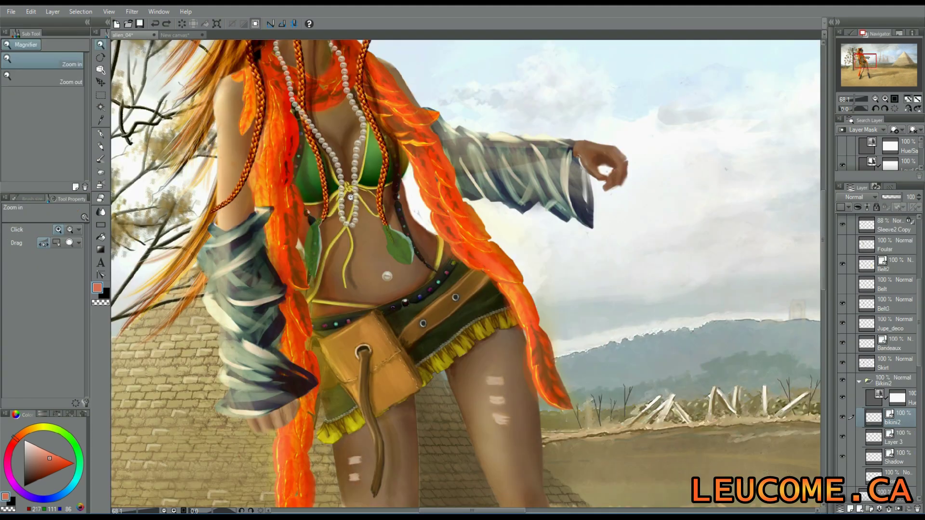
- Try bending the hanging yellow string on the bikini2 layer with Pinch vector line, using a pinch area of 12.4
left_click_drag(348, 196, 356, 196)
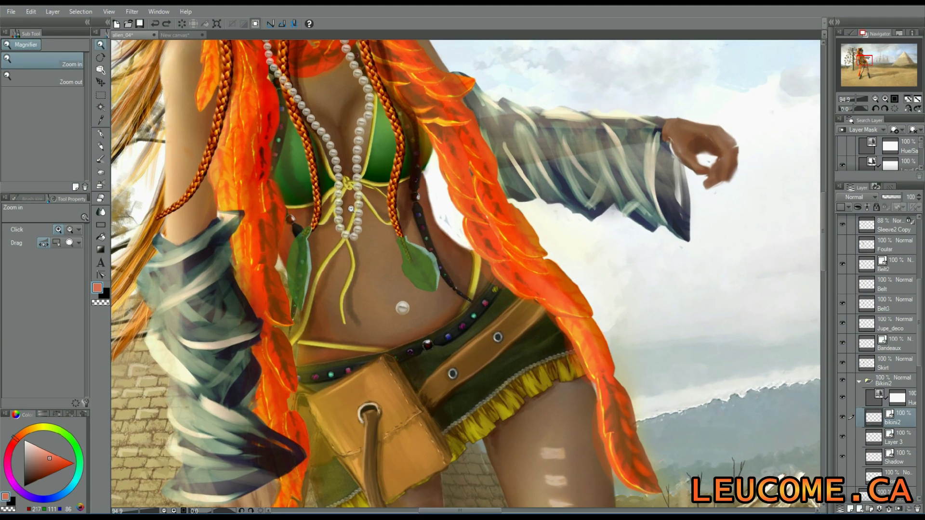
left_click_drag(918, 380, 918, 316)
left_click(878, 340)
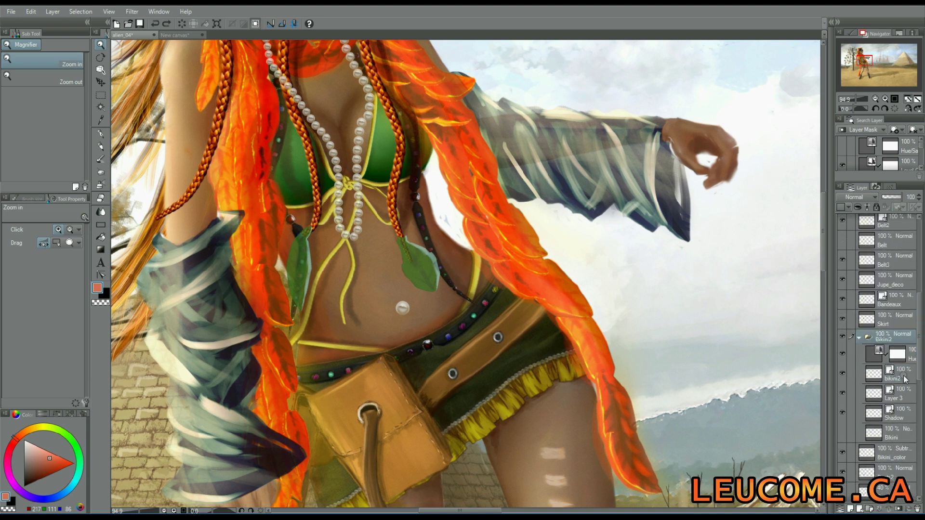
left_click(883, 379)
left_click(841, 374)
left_click(842, 375)
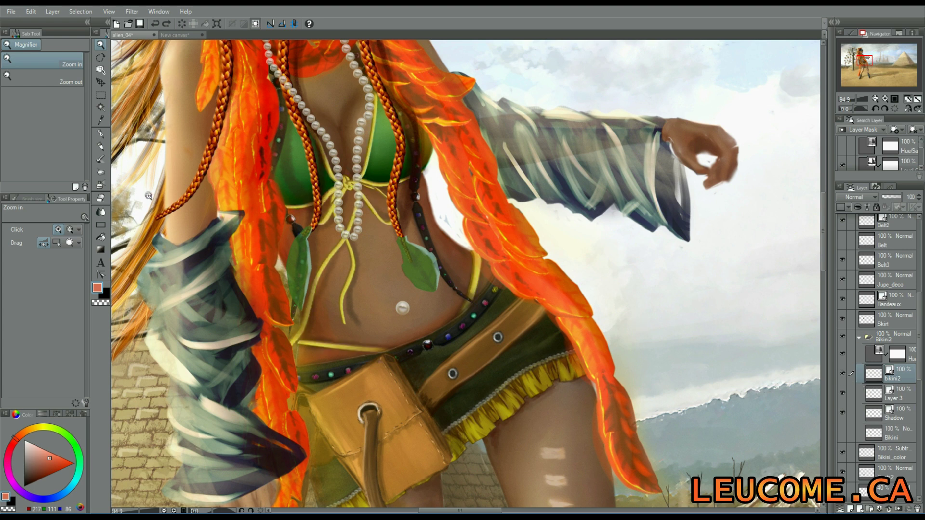
left_click(102, 274)
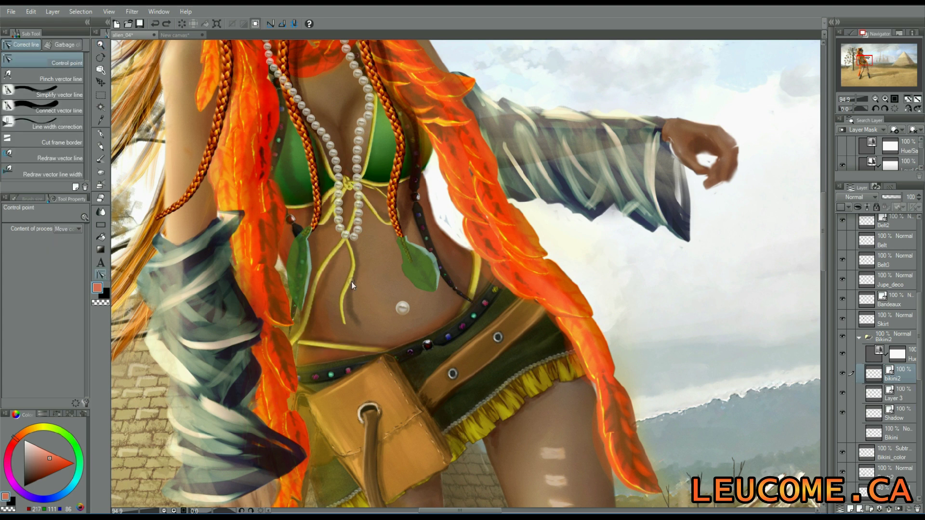
left_click(59, 76)
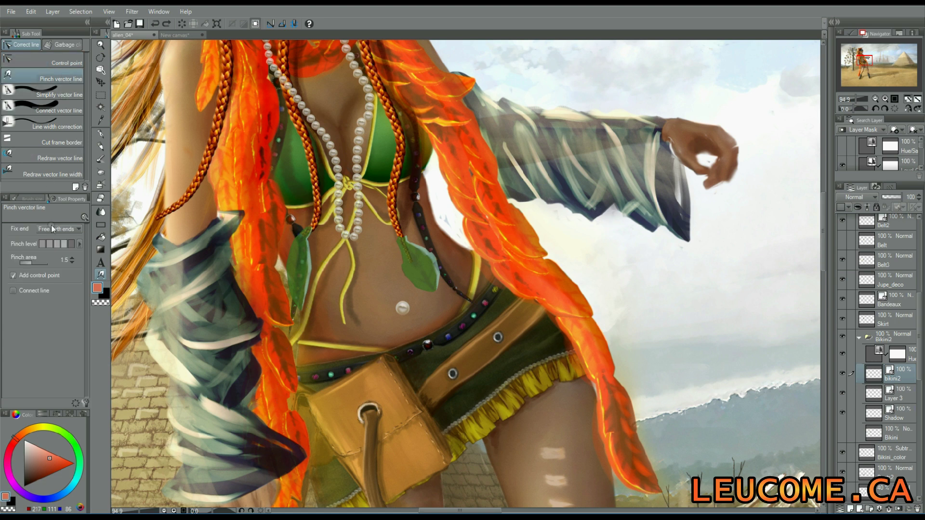
left_click(42, 263)
mouse_move(316, 291)
left_mouse_down()
mouse_move(341, 302)
mouse_move(304, 273)
left_mouse_up()
- Try the same pinch correction on the string line of Layer 3, and select the Shadow layer
left_click(882, 392)
mouse_move(359, 299)
left_mouse_down()
mouse_move(383, 277)
mouse_move(356, 285)
mouse_move(357, 296)
mouse_move(358, 271)
mouse_move(345, 277)
mouse_move(379, 265)
mouse_move(330, 269)
mouse_move(369, 261)
mouse_move(359, 269)
left_mouse_up()
left_click(873, 415)
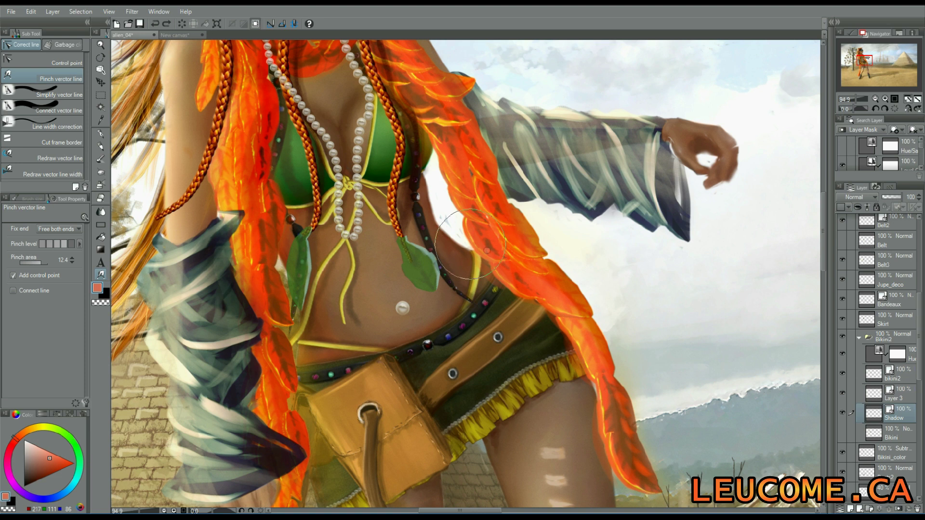
- Try bending the beaded strands at the hip and beside the bust on the Belt2 layer with Pinch vector line
scroll(881, 314, "up", 3)
left_click(863, 299)
left_click(842, 298)
left_click(842, 299)
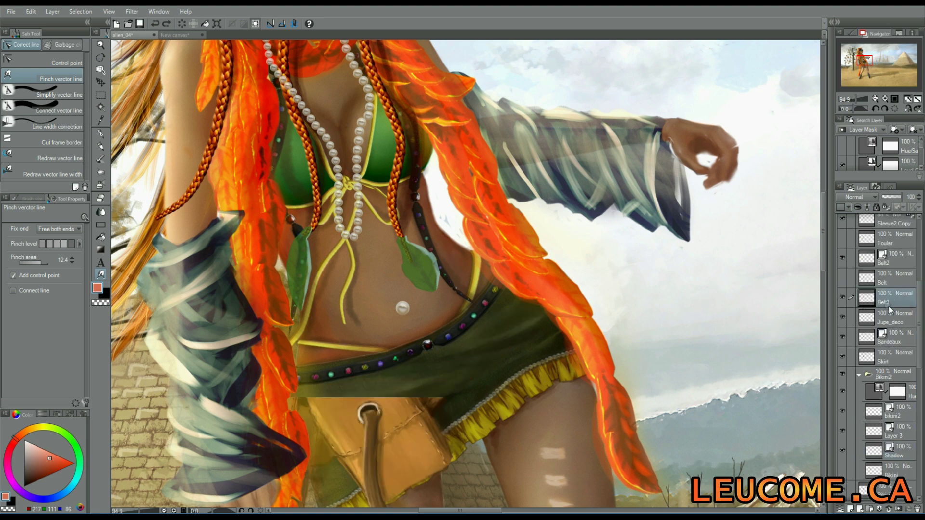
scroll(867, 301, "up", 2)
left_click(865, 298)
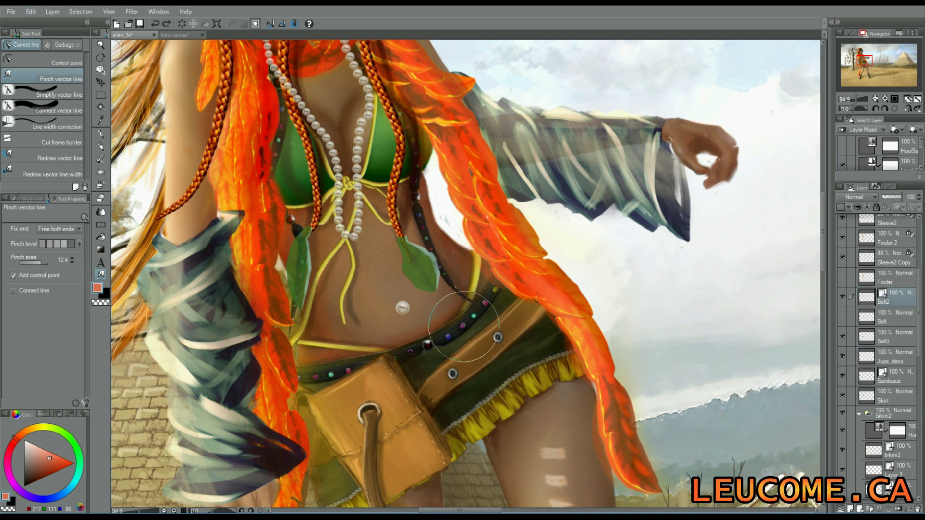
left_click_drag(447, 327, 477, 309)
left_click_drag(411, 169, 423, 161)
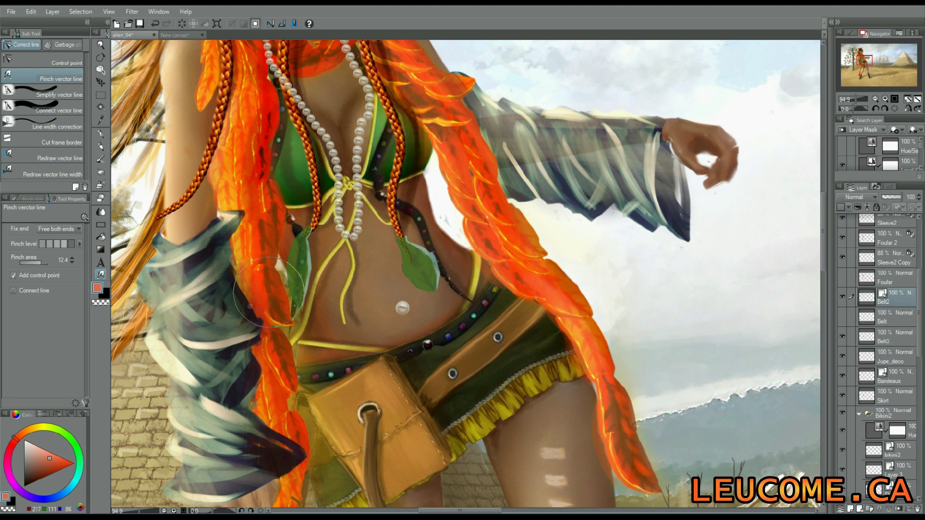
left_click_drag(354, 179, 429, 350)
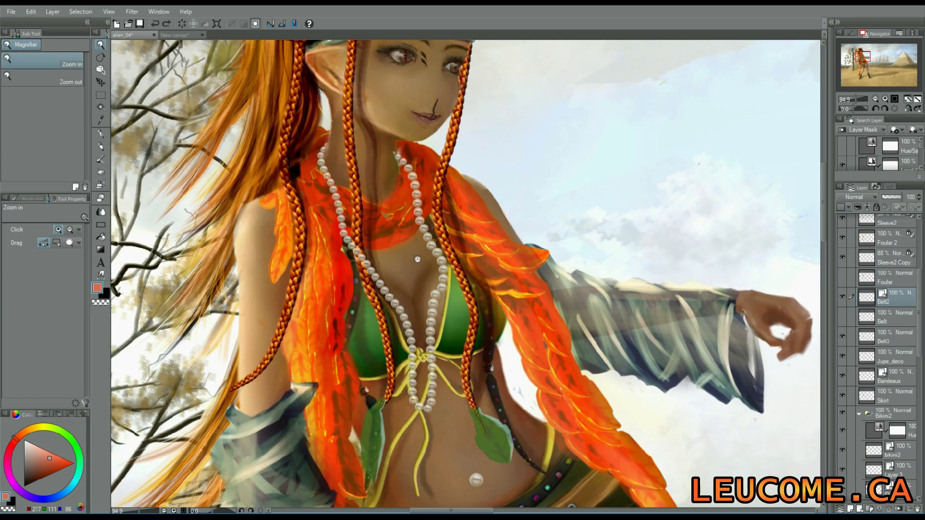
left_click_drag(417, 258, 289, 262)
left_click_drag(819, 333, 749, 263)
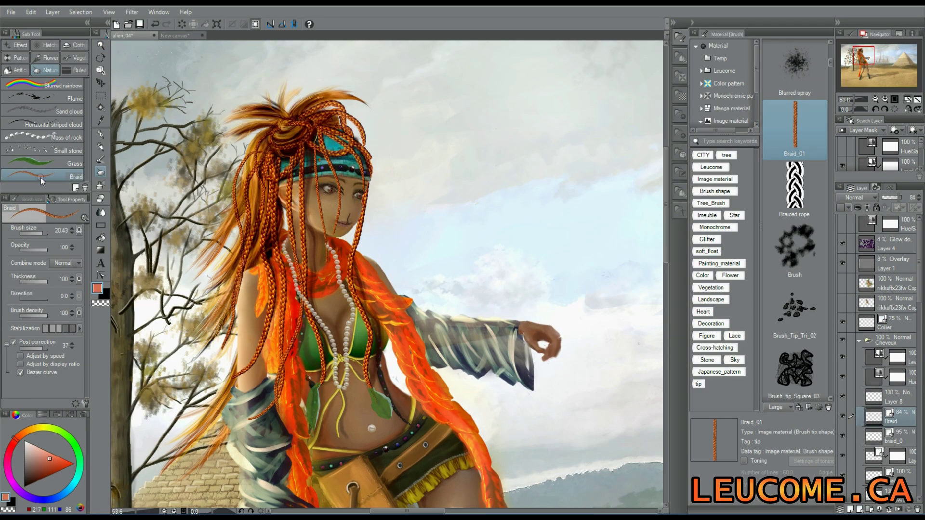
- Start registering the braid image on the other open canvas as a material named Braid_youtube, enabled for brush tip shape
left_click(174, 37)
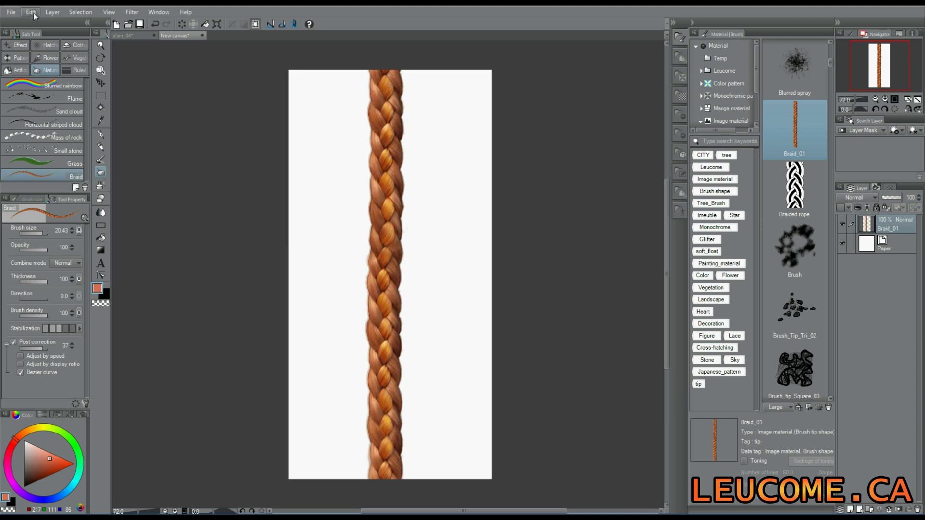
left_click(31, 12)
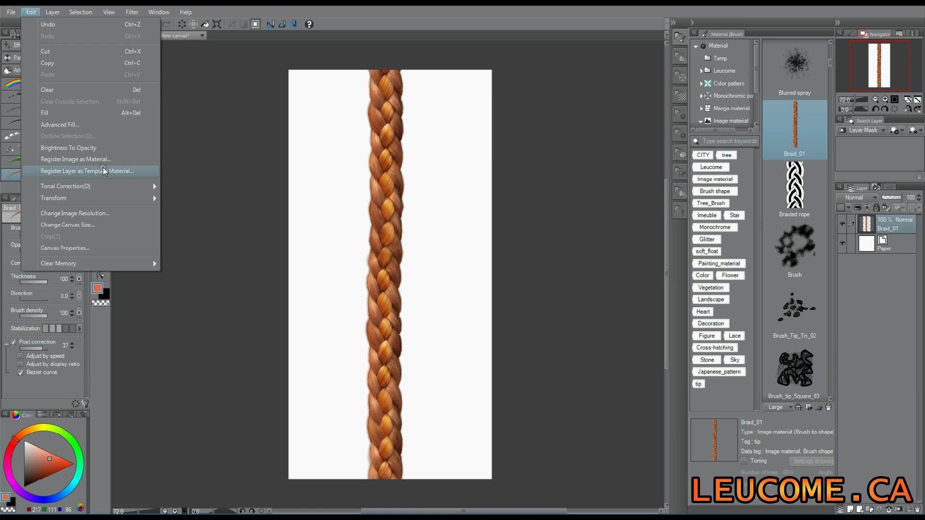
left_click(109, 165)
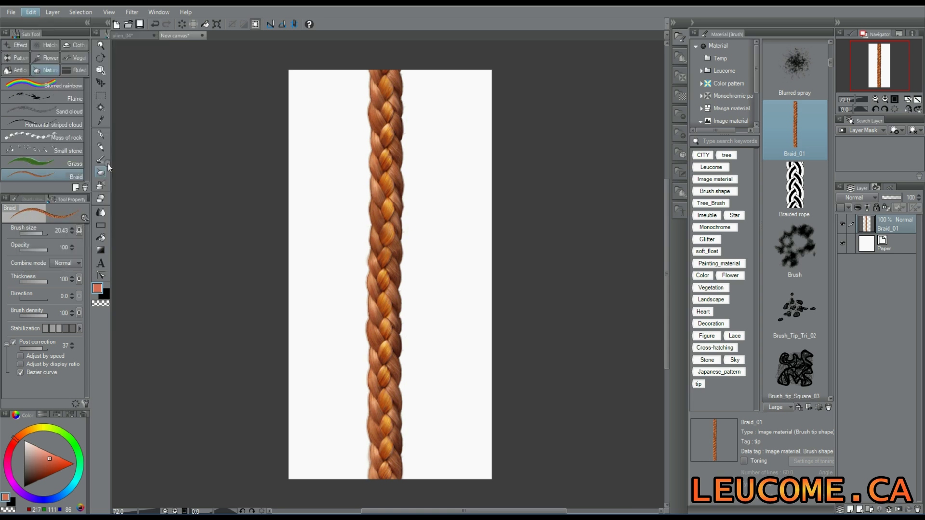
left_click(260, 324)
left_click(276, 181)
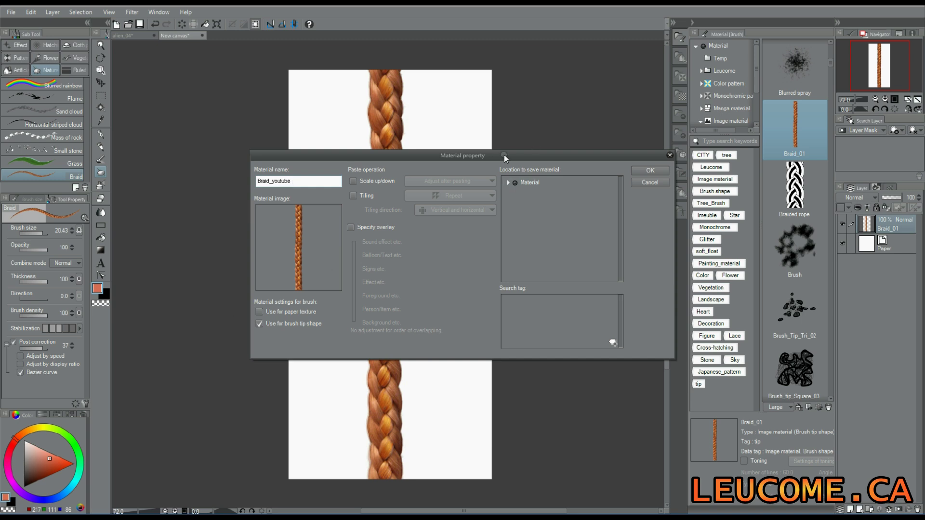
- Save the material in the Brush folder of Image material with the search tag Hair
left_click(508, 182)
left_click(596, 196)
left_click(509, 261)
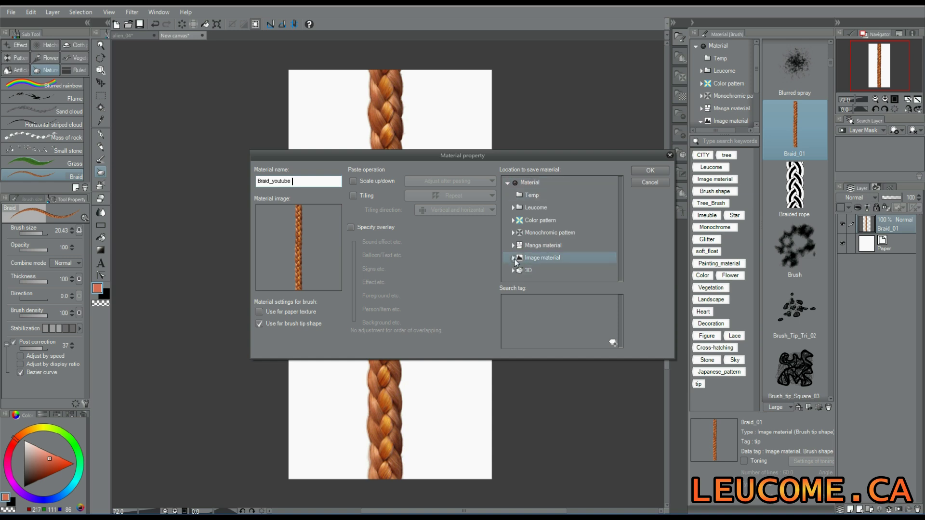
left_click(515, 273)
left_click(514, 271)
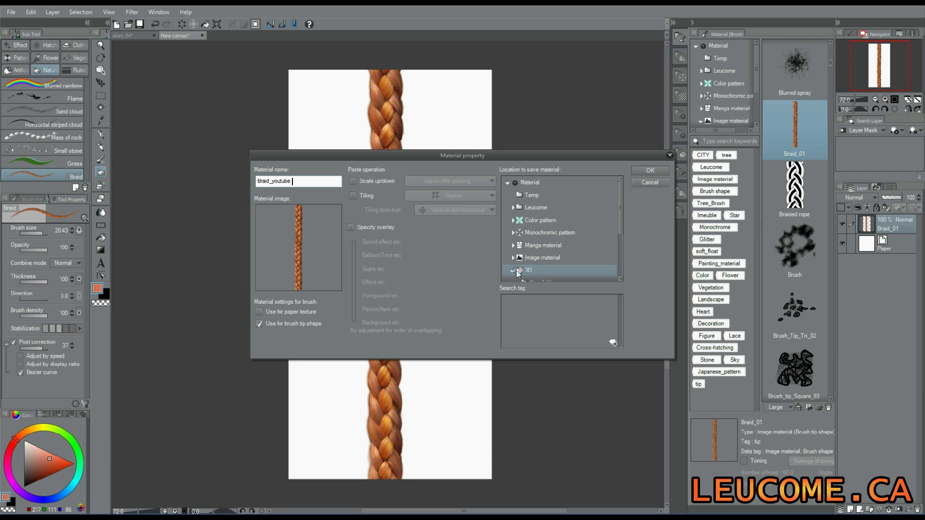
mouse_move(619, 208)
left_mouse_down()
mouse_move(629, 270)
mouse_move(622, 224)
left_mouse_up()
left_click(513, 219)
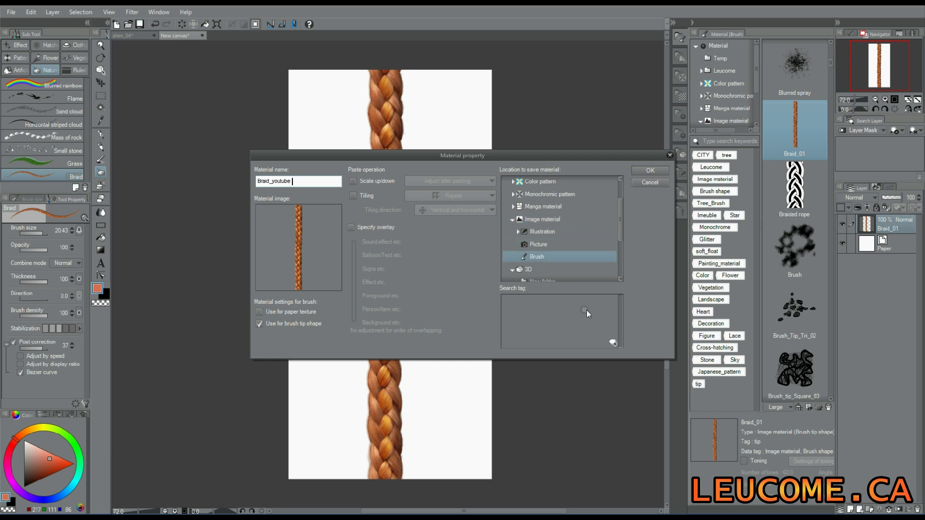
left_click(612, 343)
type("Hair")
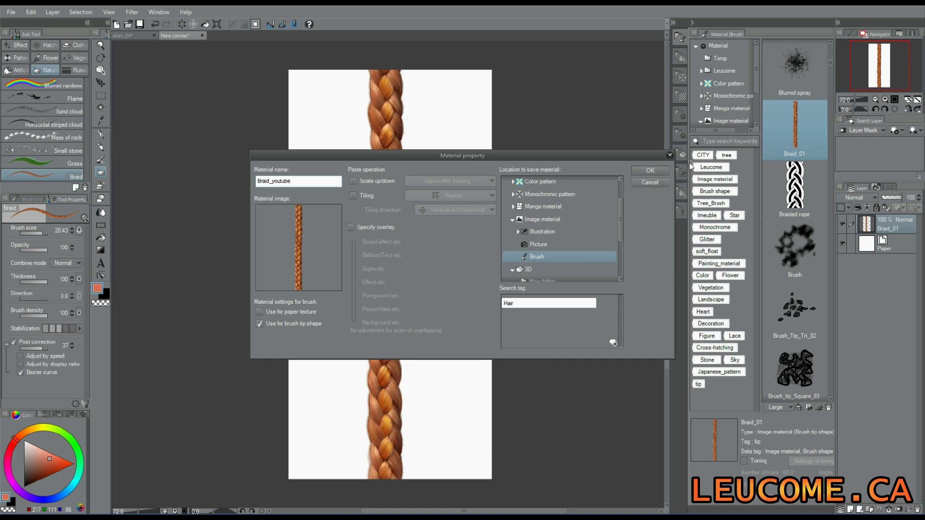
left_click(646, 171)
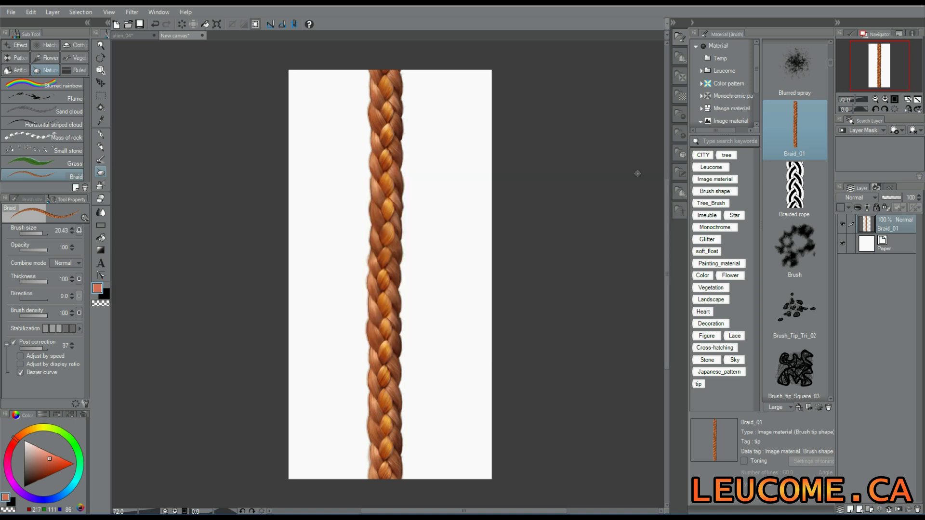
- Duplicate the Blurred rainbow sub tool under the name Braid_youtube
left_click(74, 86)
left_click(76, 187)
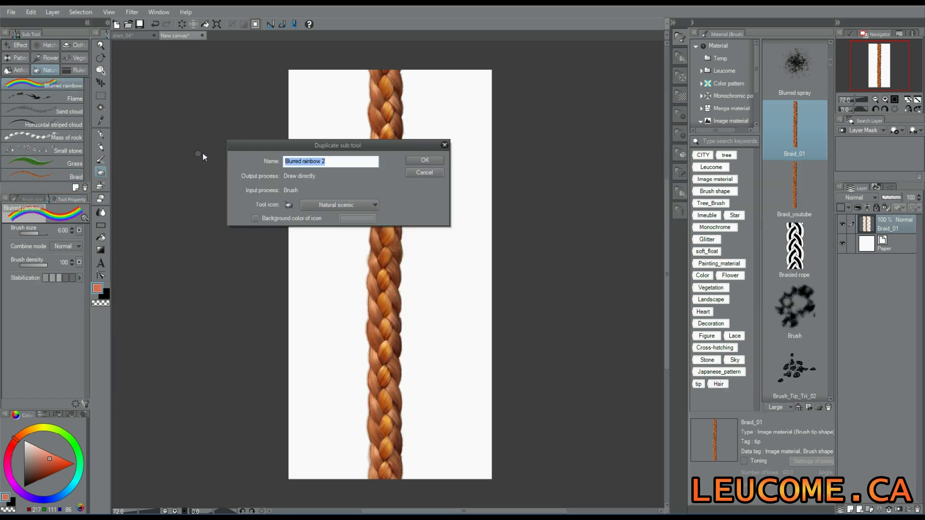
type("Braid_youtube")
key("Return")
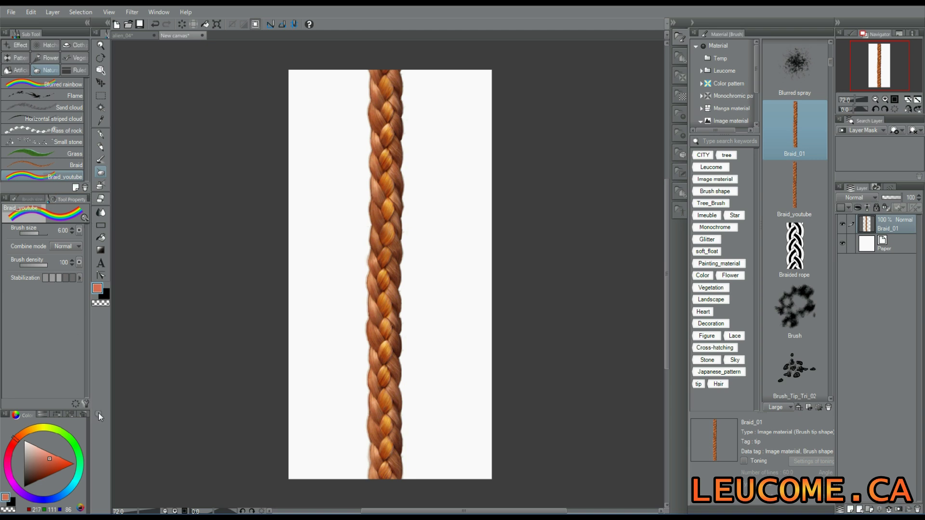
- Replace the brush tip of the Braid_youtube sub tool with the braid material tagged Hair
left_click(85, 405)
left_click(163, 263)
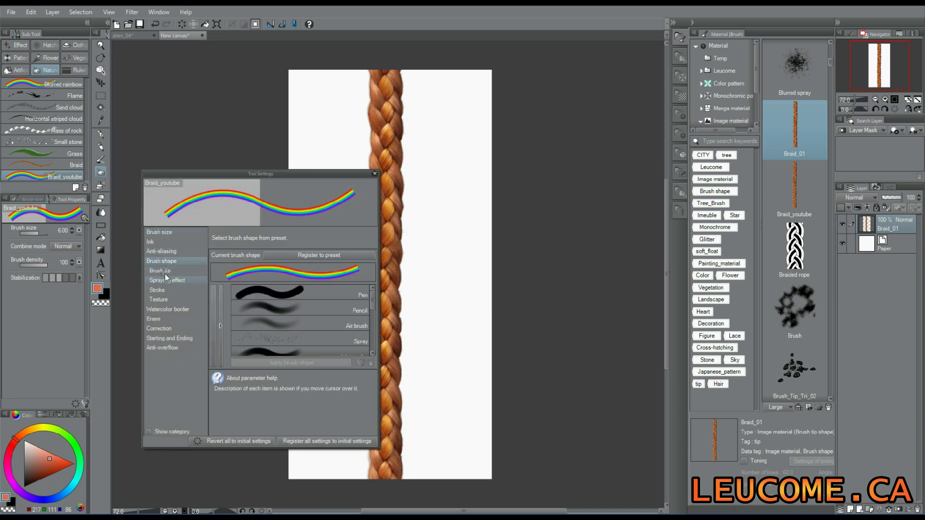
left_click(165, 272)
left_click(237, 272)
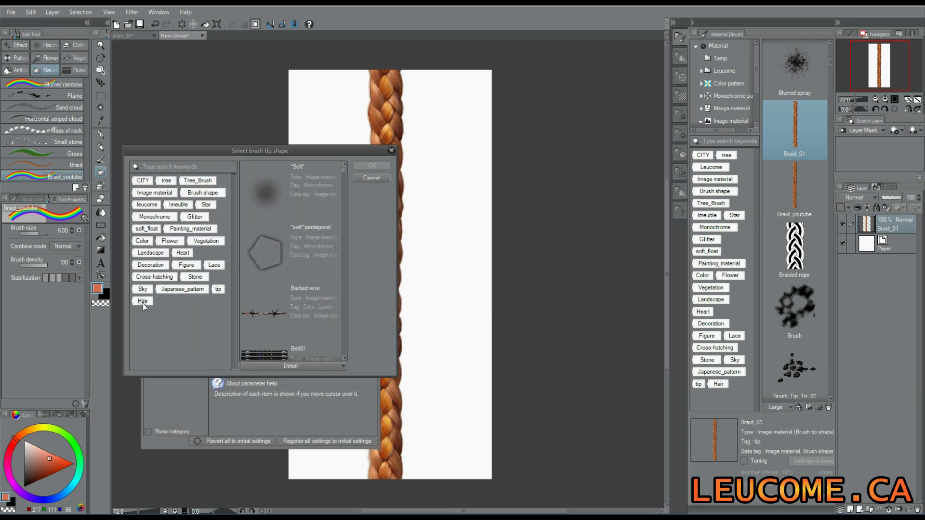
left_click(142, 301)
double_click(270, 198)
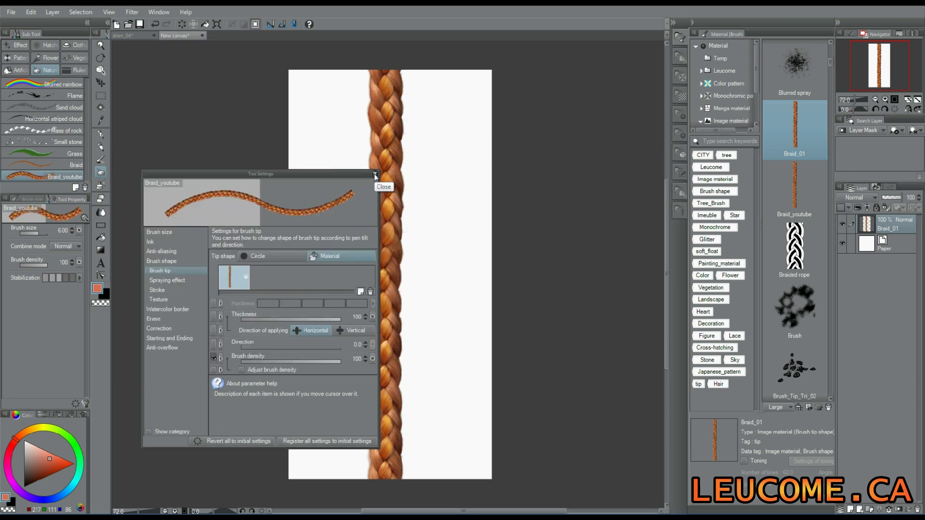
- Leave the brush settings, return to the painted character canvas, and undo the braid strokes tested in the sky
left_click(375, 176)
left_click(127, 36)
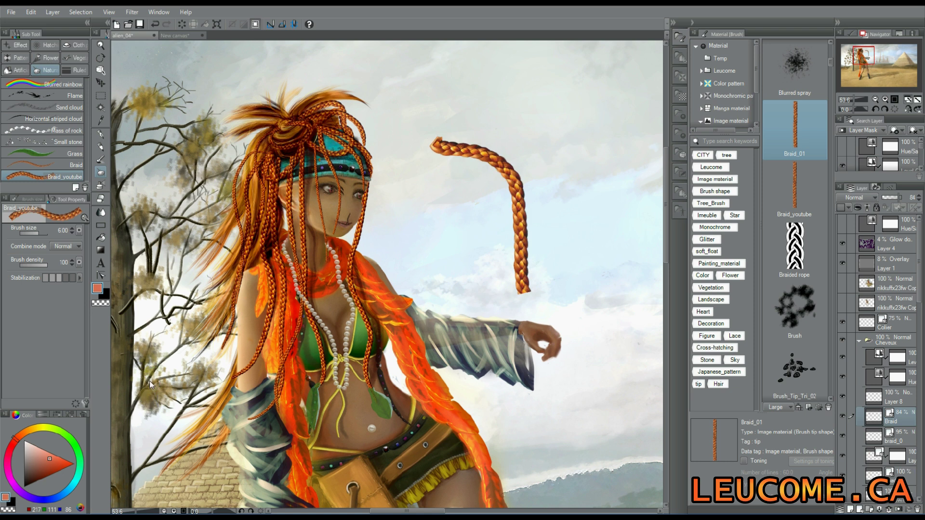
key("ctrl+z")
left_click_drag(411, 240, 485, 205)
key("ctrl+z")
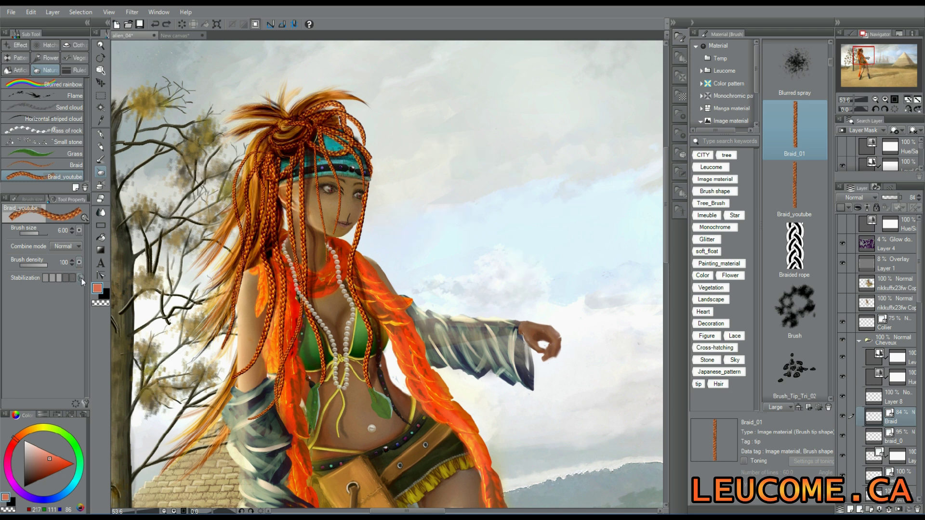
- Make the Braid_youtube brush size respond to pen pressure with a minimum value of 9, and register the settings as initial
left_click(86, 403)
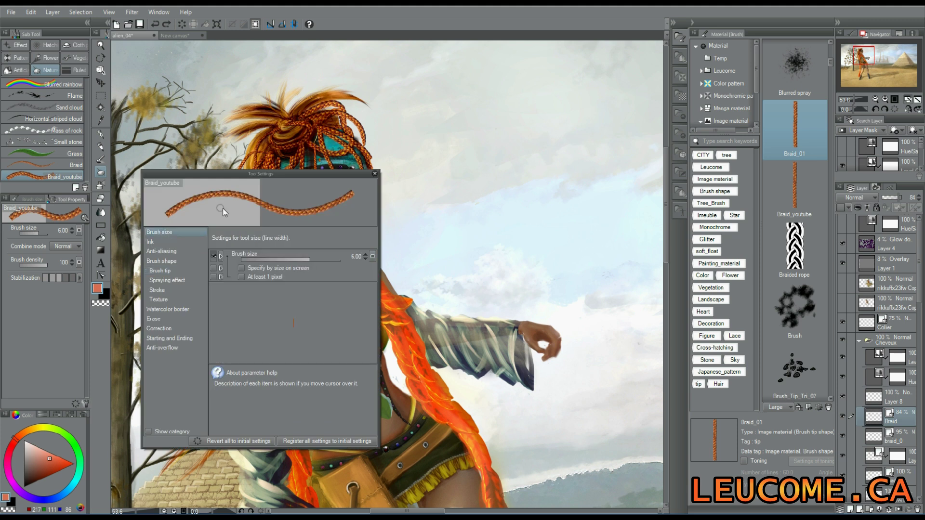
left_click(372, 256)
left_click(373, 282)
left_click_drag(482, 283, 485, 285)
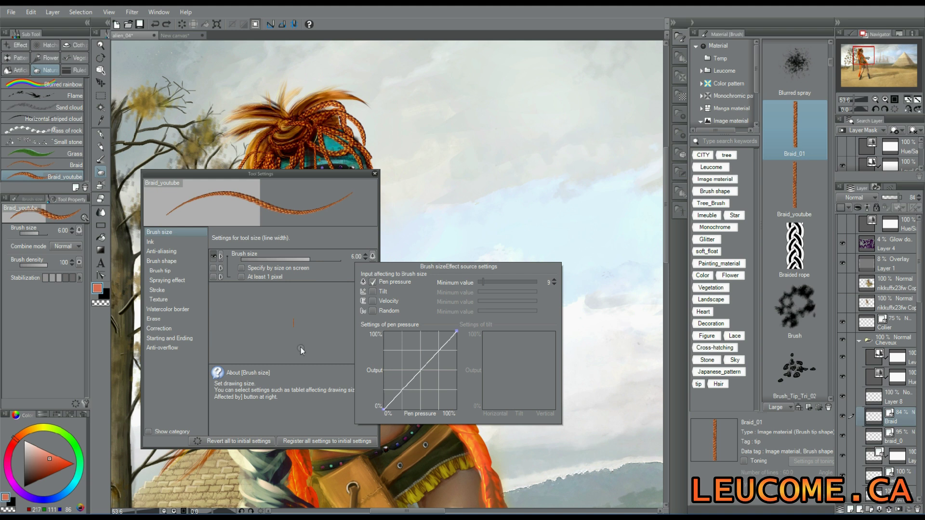
left_click(285, 329)
left_click(316, 441)
left_click(504, 192)
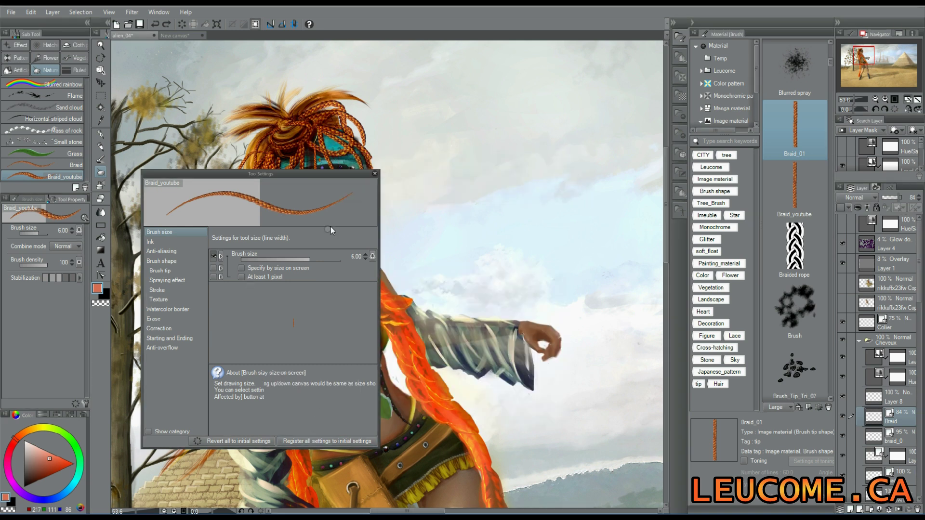
left_click(375, 174)
- Test the pressure-sensitive braid brush with a looping stroke in the sky and a wavy one over the tree, undoing both
mouse_move(401, 123)
left_mouse_down()
mouse_move(511, 327)
mouse_move(428, 285)
mouse_move(436, 195)
mouse_move(356, 159)
left_mouse_up()
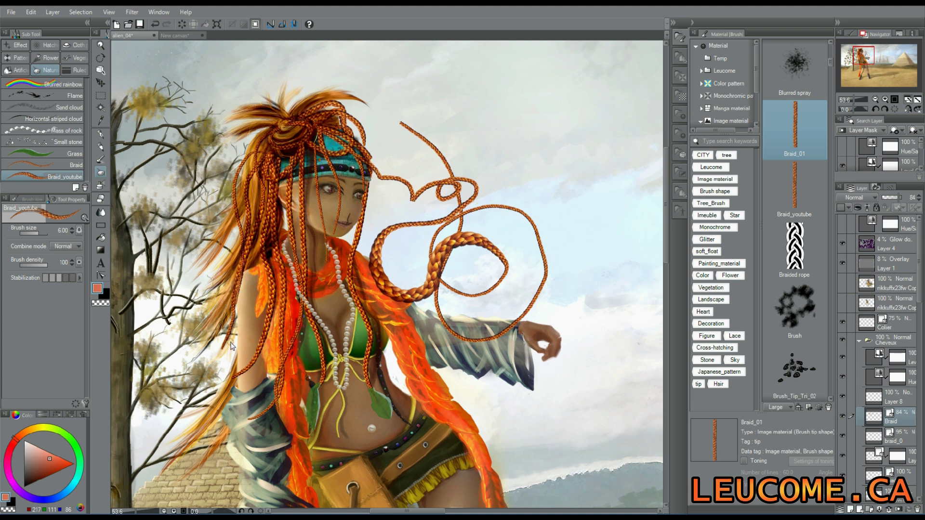
key("ctrl+z")
mouse_move(158, 212)
left_mouse_down()
mouse_move(154, 226)
mouse_move(214, 307)
left_mouse_up()
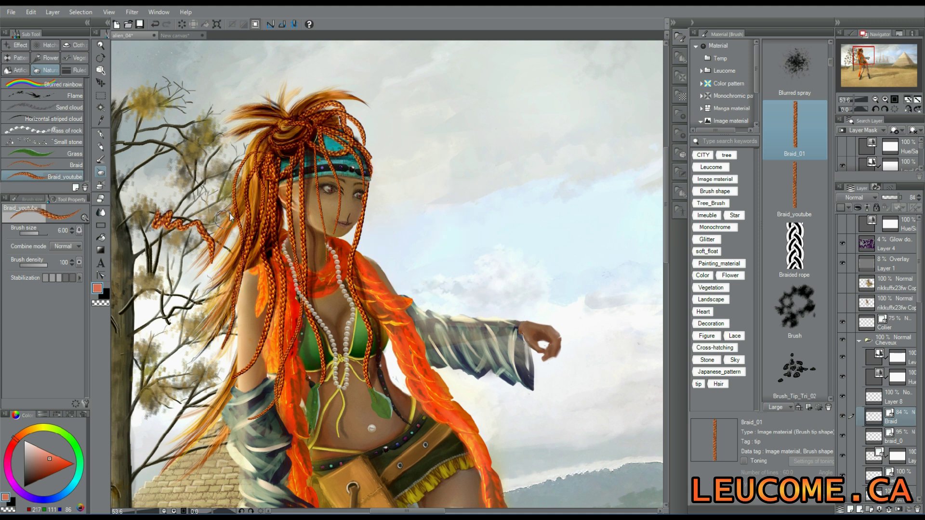
key("ctrl+z")
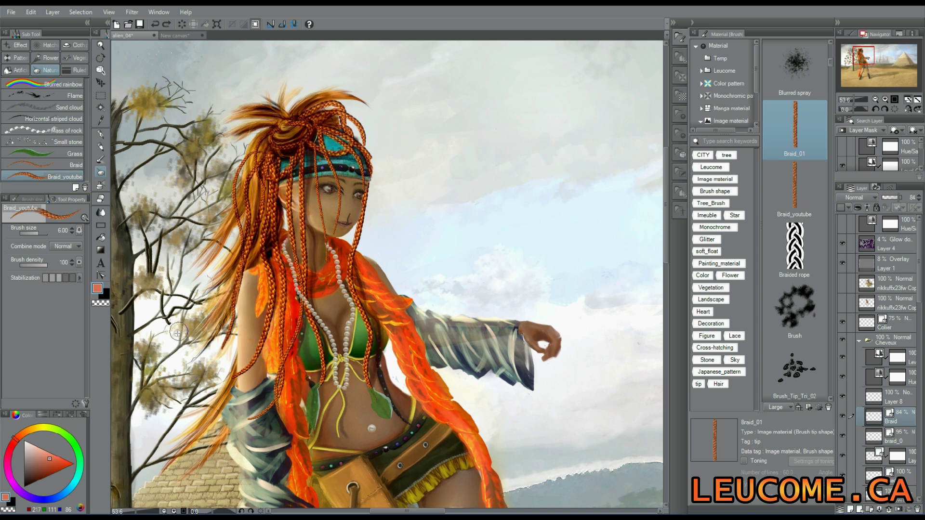
- Collapse the material library and show the whole painting in the canvas area
scroll(513, 299, "down", 3)
left_click_drag(524, 358, 482, 209)
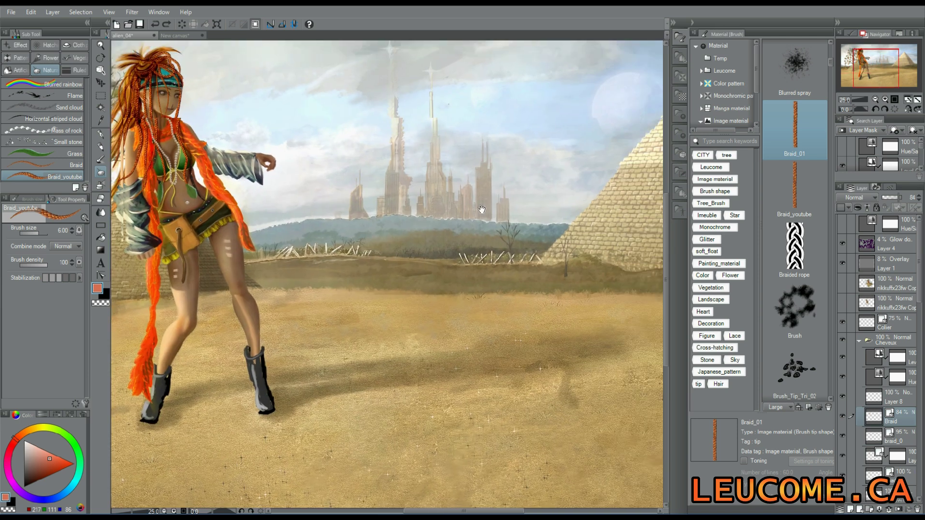
left_click(673, 22)
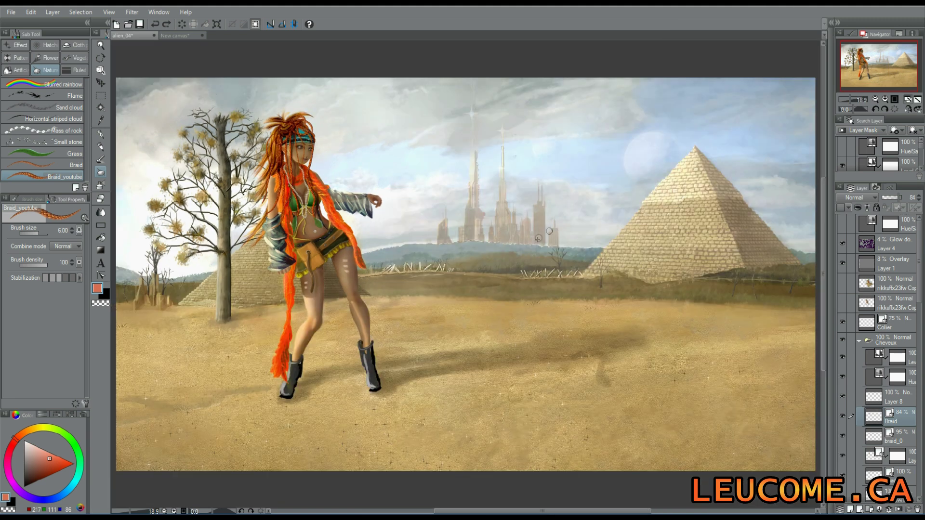